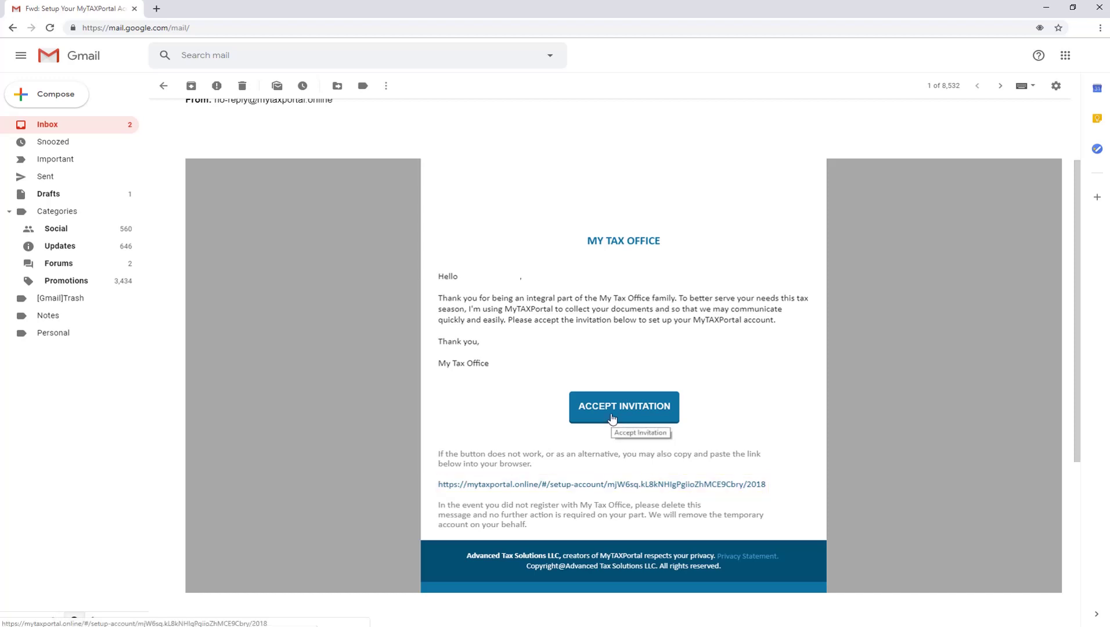
Accept the email invitation and enter the new password in Create Password and Confirm Password
{"action": "left_click", "coordinate": [611, 419]}
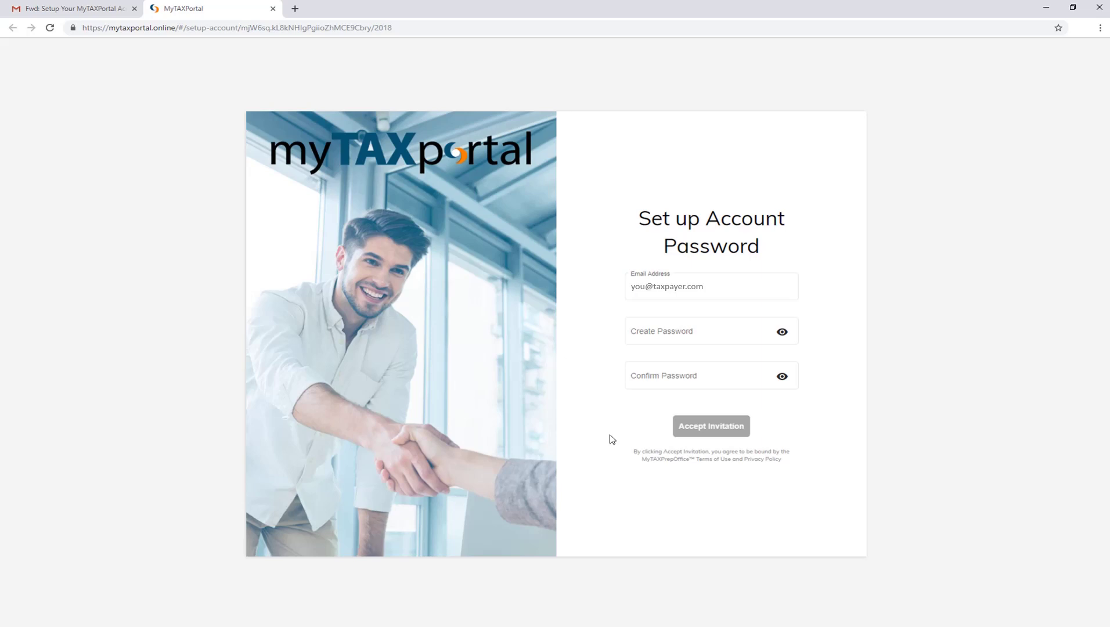
{"action": "left_click", "coordinate": [664, 331]}
{"action": "type", "text": "••••••••••"}
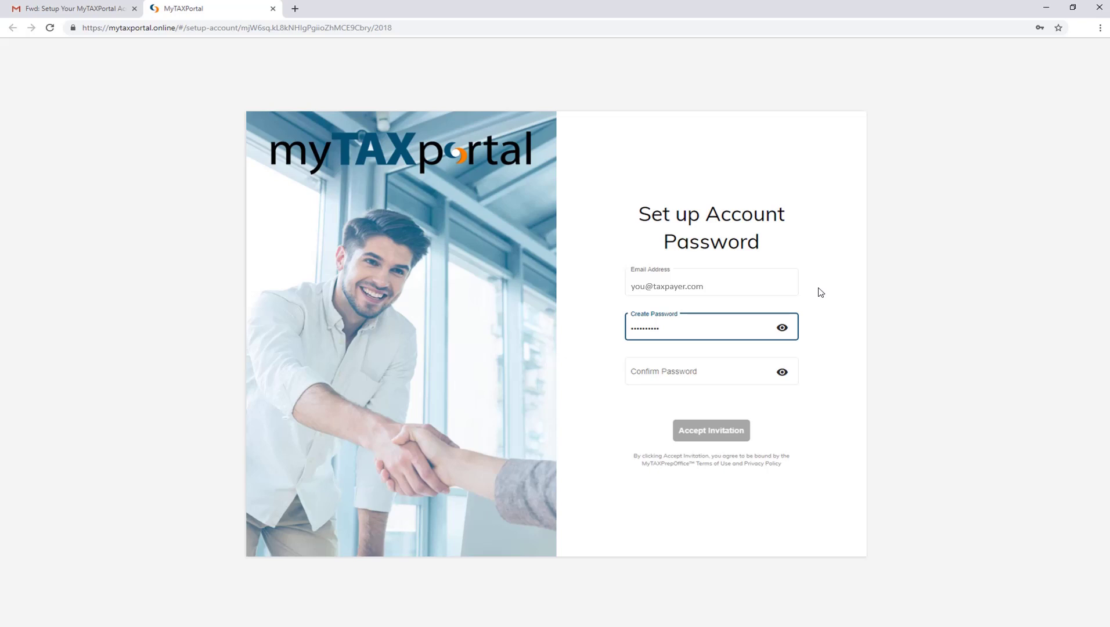
{"action": "key", "text": "Tab"}
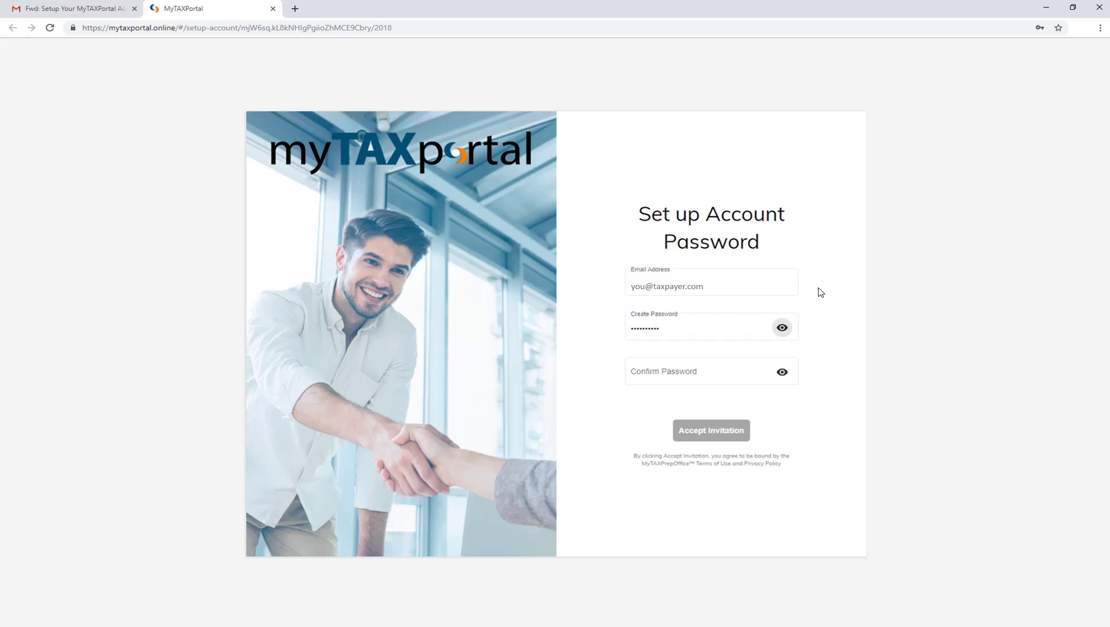
{"action": "key", "text": "Tab"}
{"action": "type", "text": "••"}
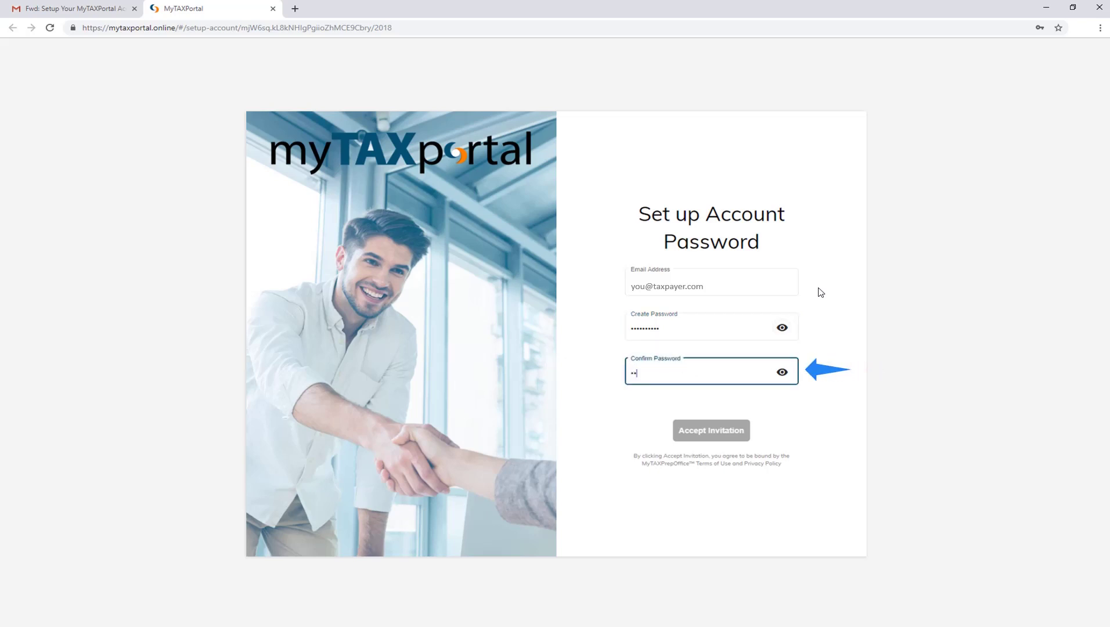
{"action": "type", "text": "•••••••"}
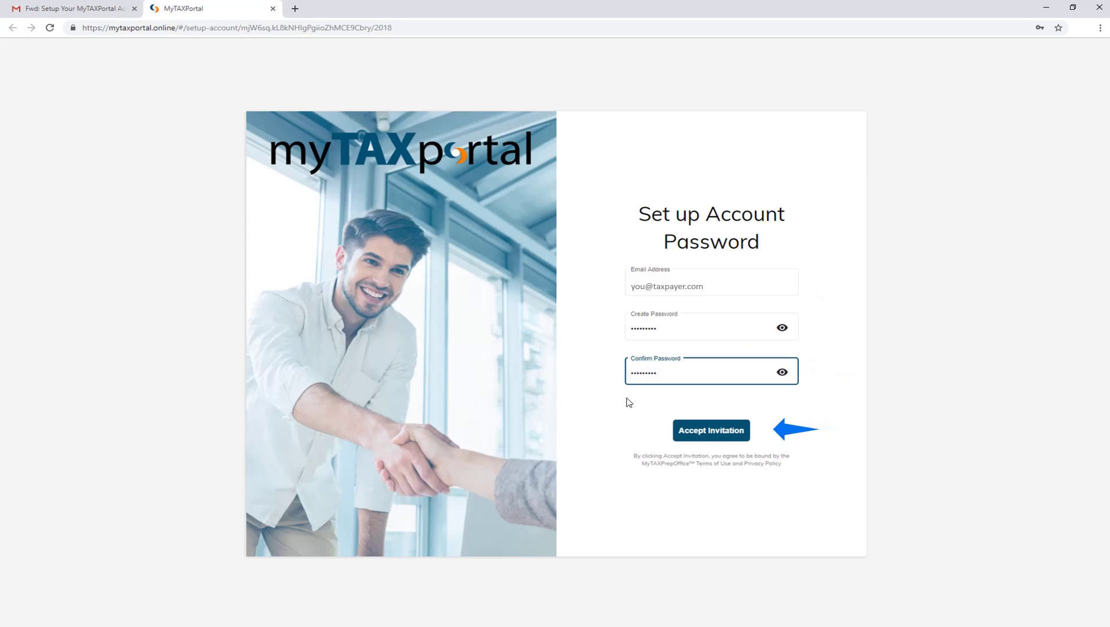
Accept the invitation, then open the Questions and Documents page for 2018
{"action": "left_click", "coordinate": [688, 433]}
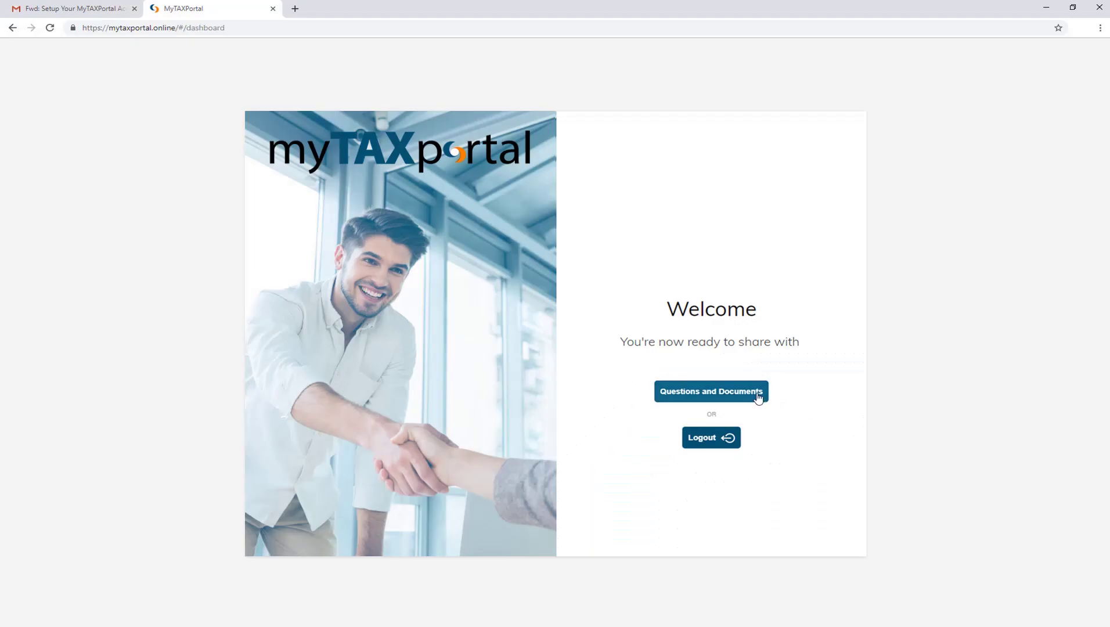
{"action": "left_click", "coordinate": [758, 394]}
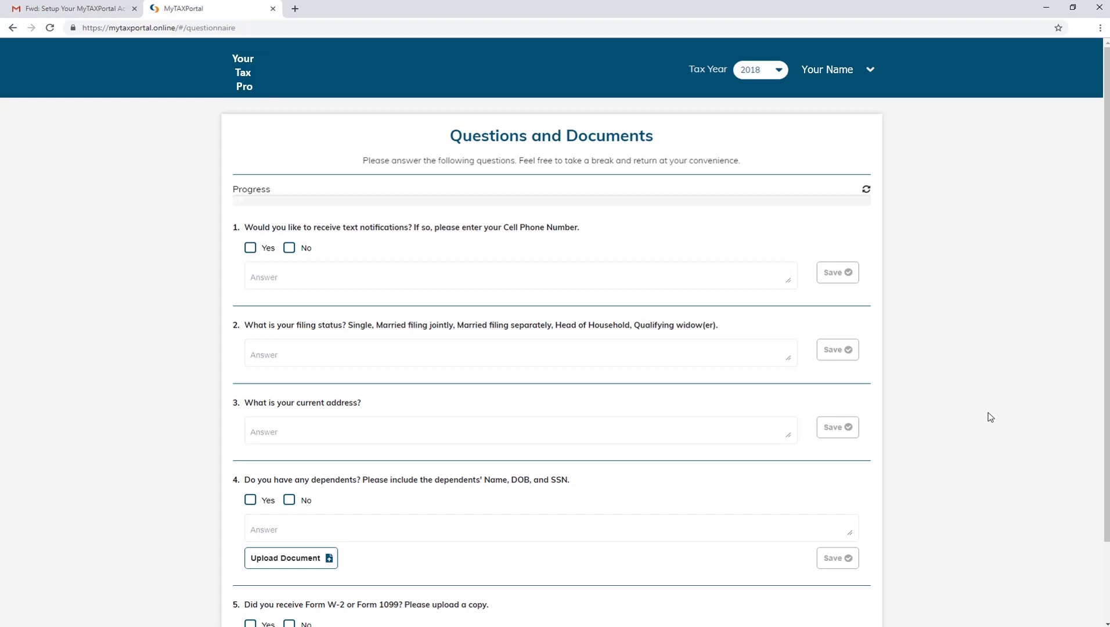
{"action": "scroll", "coordinate": [990, 417], "scroll_direction": "down", "scroll_amount": 2}
{"action": "scroll", "coordinate": [989, 417], "scroll_direction": "down", "scroll_amount": 1}
{"action": "scroll", "coordinate": [990, 416], "scroll_direction": "up", "scroll_amount": 3}
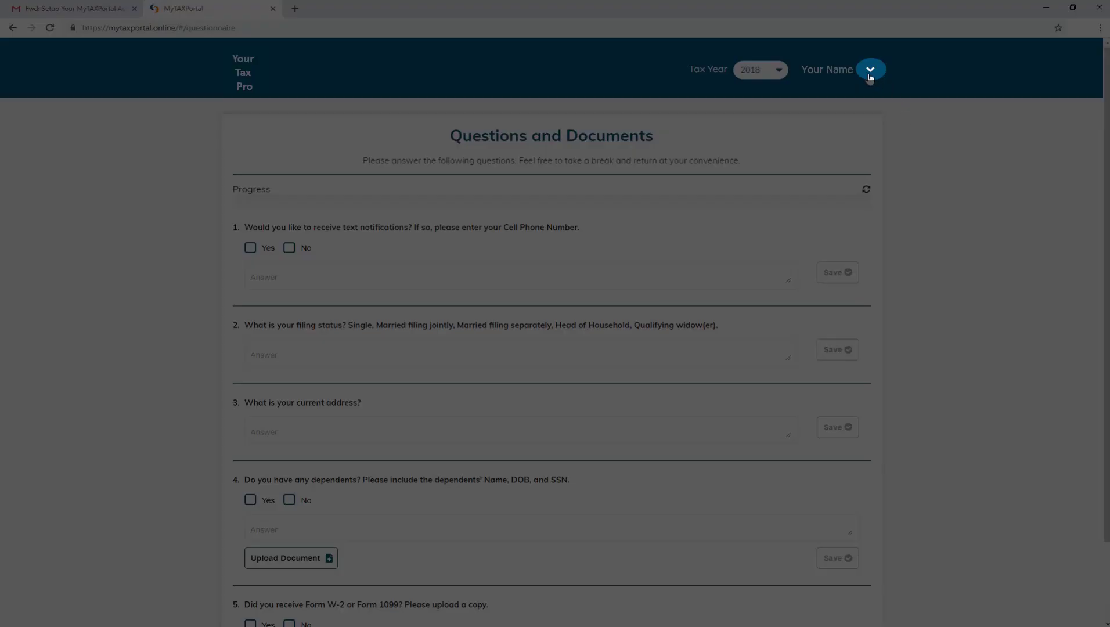
Choose Logout from the Your Name account menu
{"action": "left_click", "coordinate": [869, 69]}
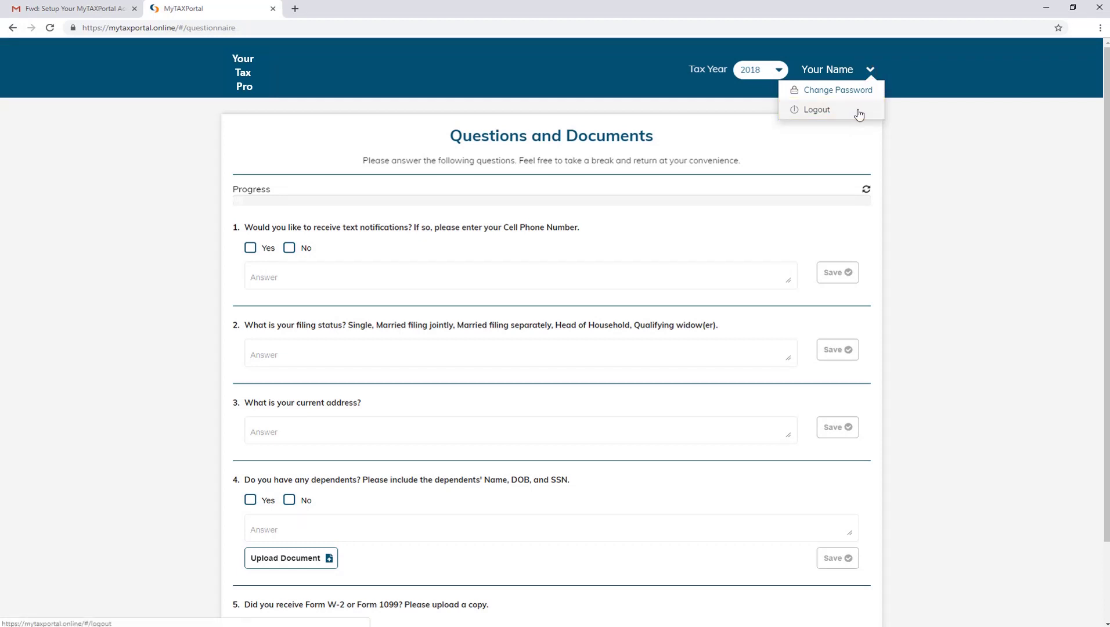
{"action": "left_click", "coordinate": [858, 111]}
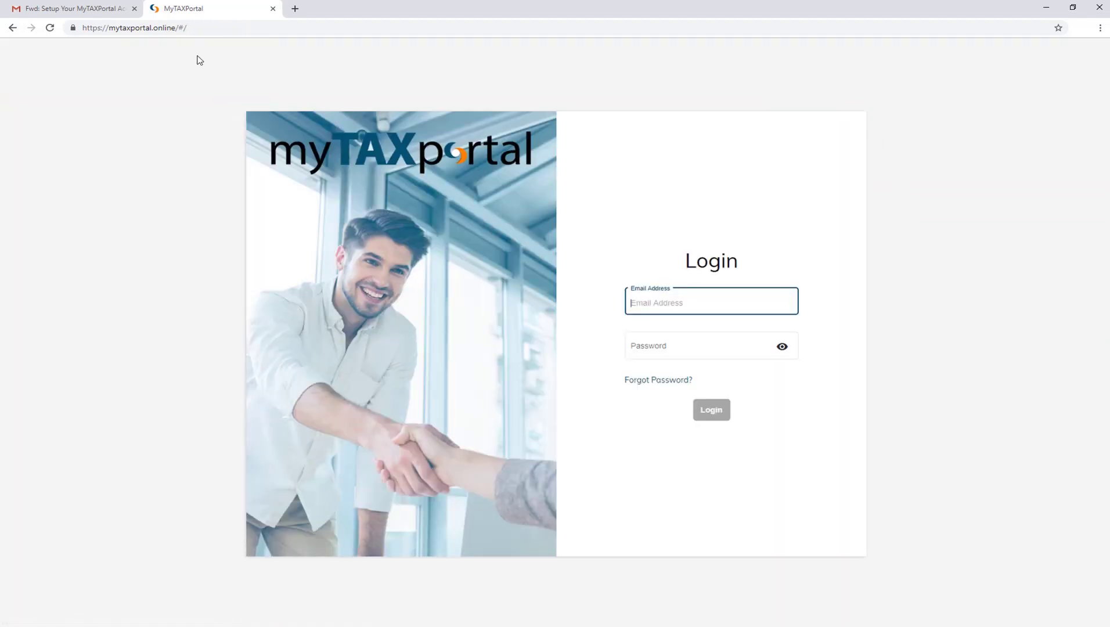